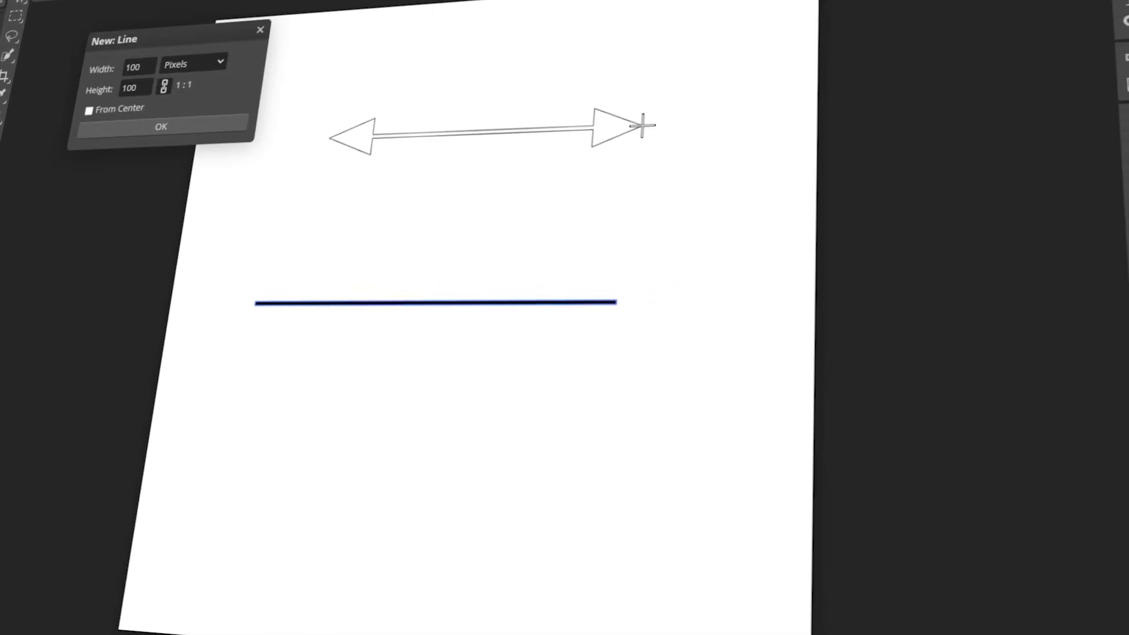
Drag out one more double-headed arrow across the canvas
left_click_drag(353, 212, 547, 205)
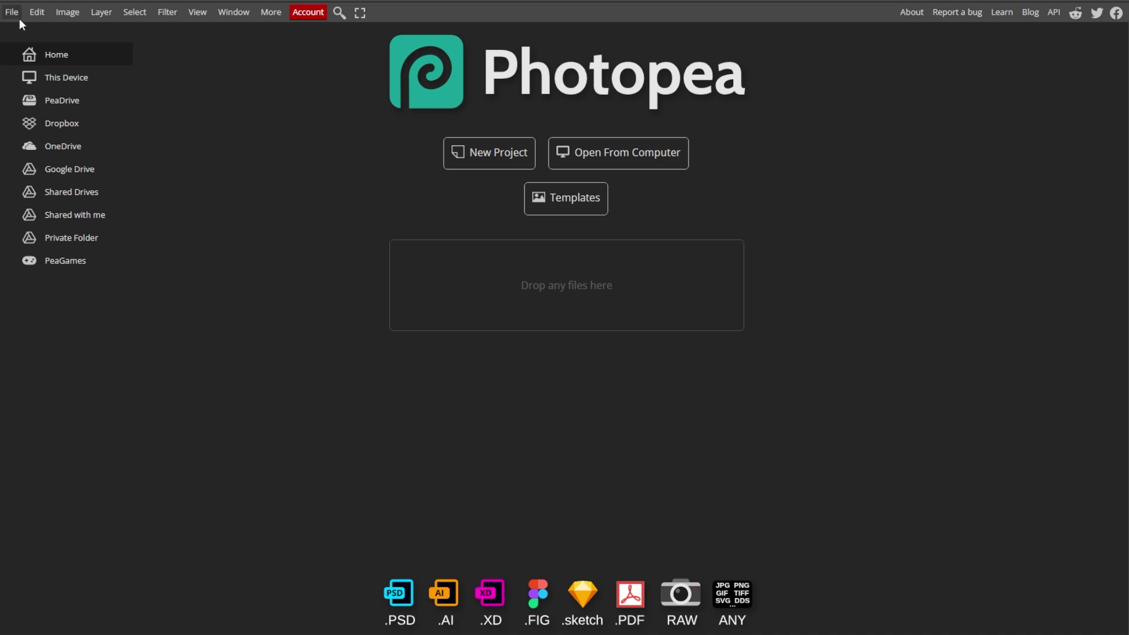
Create a new blank canvas from the Youtube Profile (800x800) preset
left_click(13, 12)
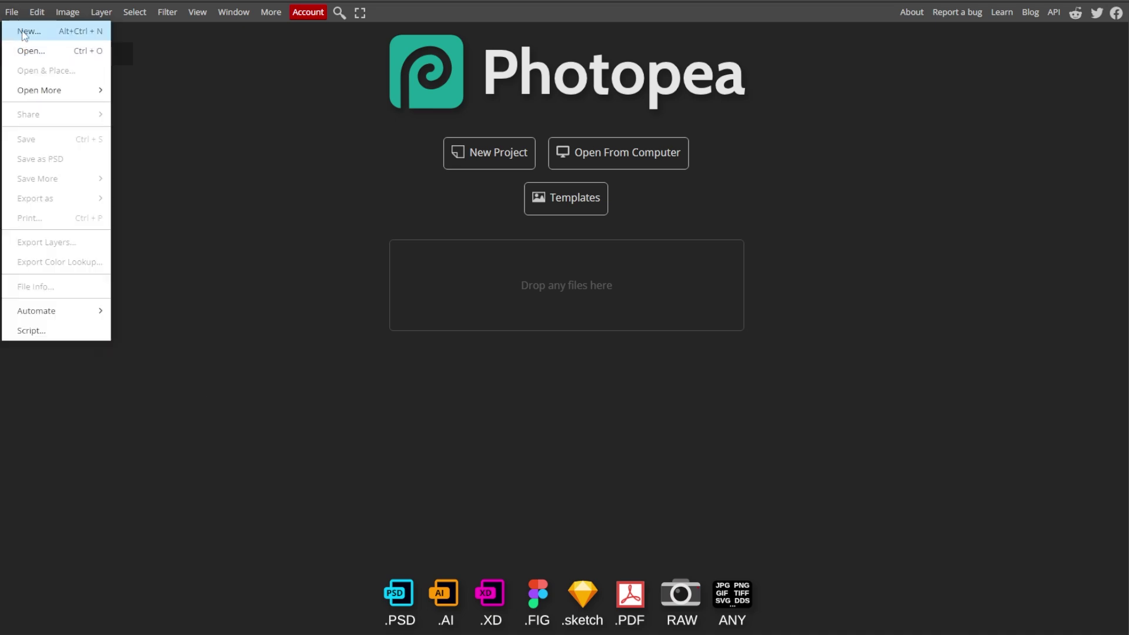
left_click(28, 31)
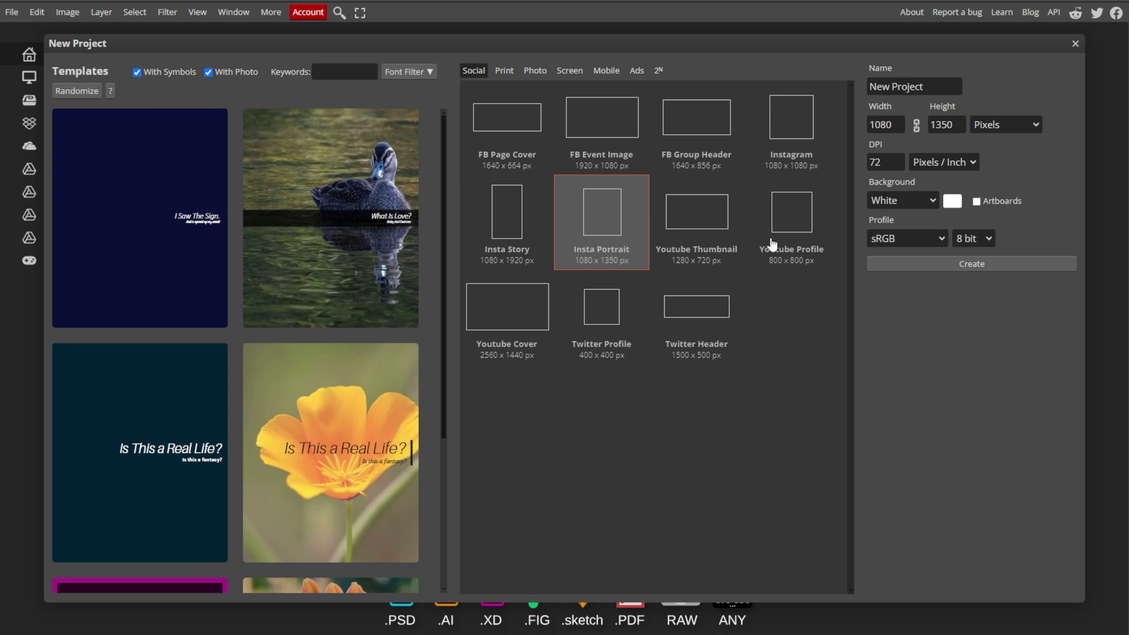
double_click(783, 219)
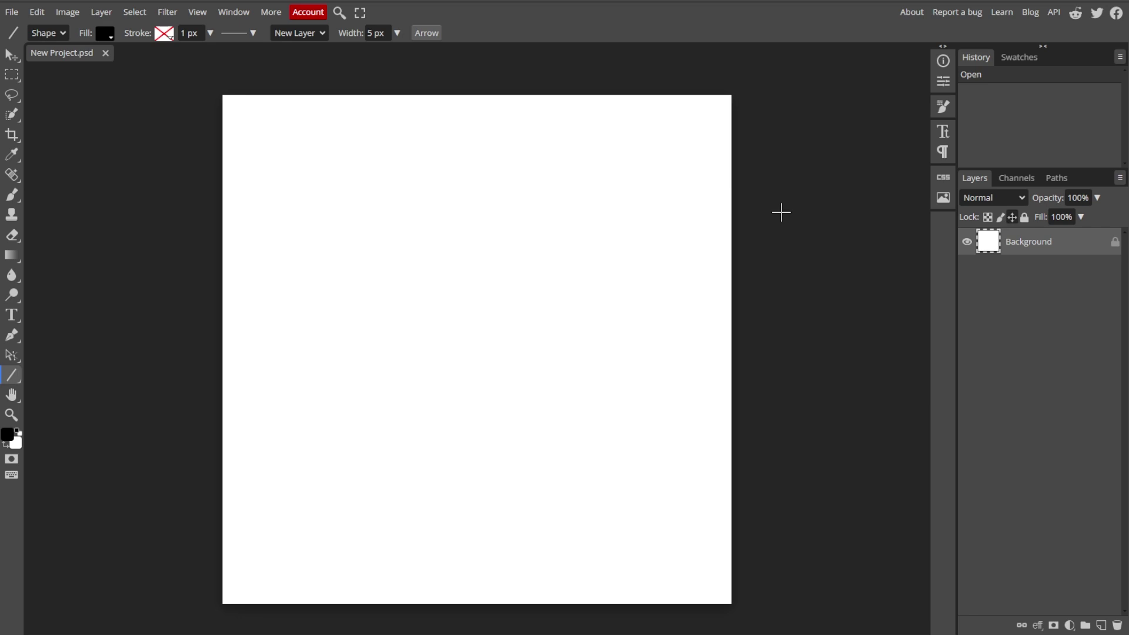
Add an empty Layer 1 above the Background via Layer > New > Layer
left_click(102, 12)
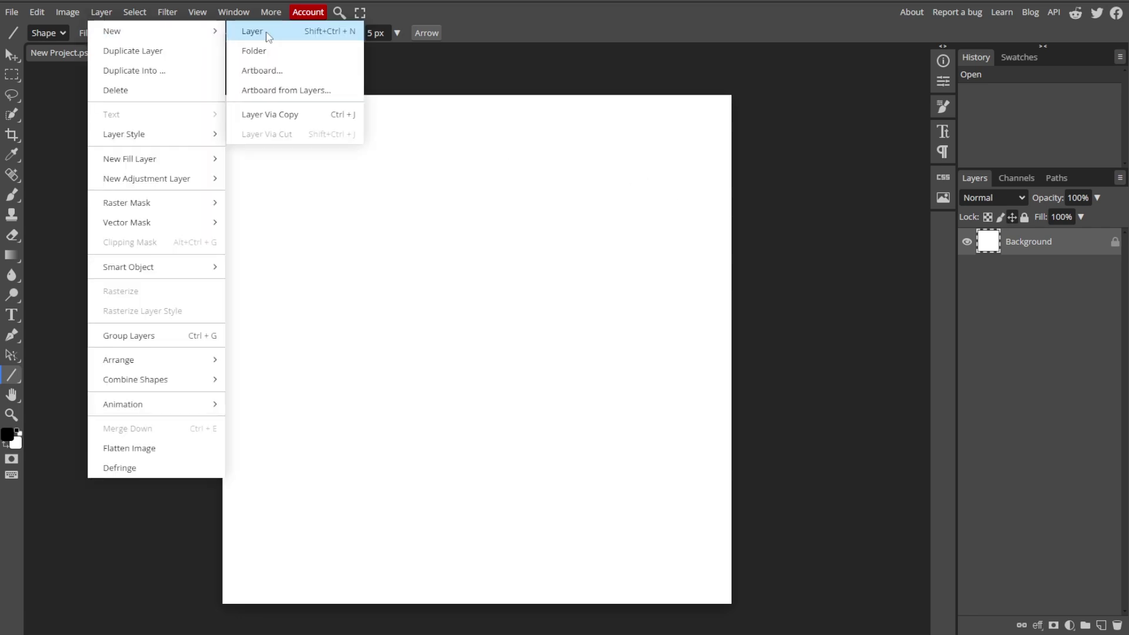
mouse_move(155, 31)
left_click(267, 36)
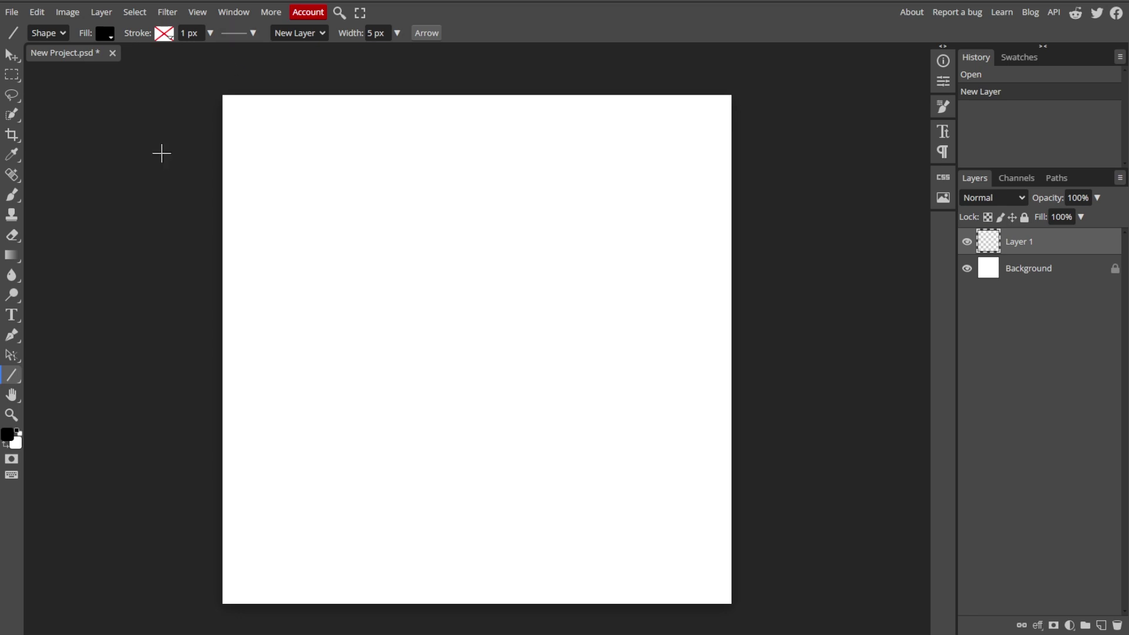
left_click(13, 378)
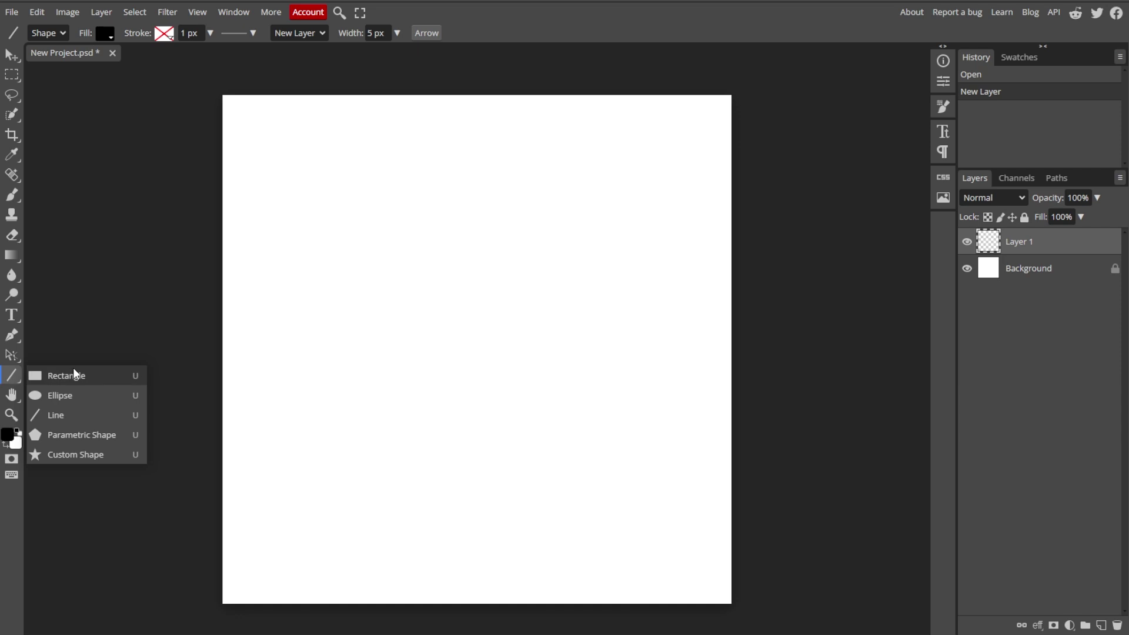
Set up the Line tool at 5 px thickness, check its fill, and drag a horizontal line
left_click(69, 417)
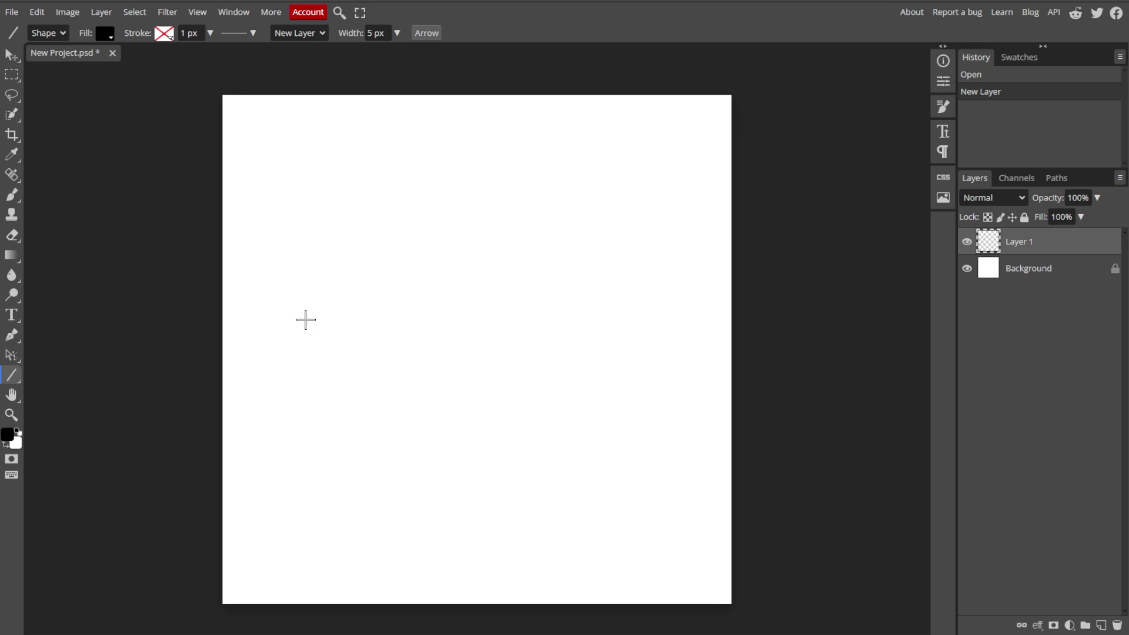
left_click(192, 33)
type("5")
left_click(104, 34)
left_click(104, 36)
left_click_drag(300, 350, 592, 350)
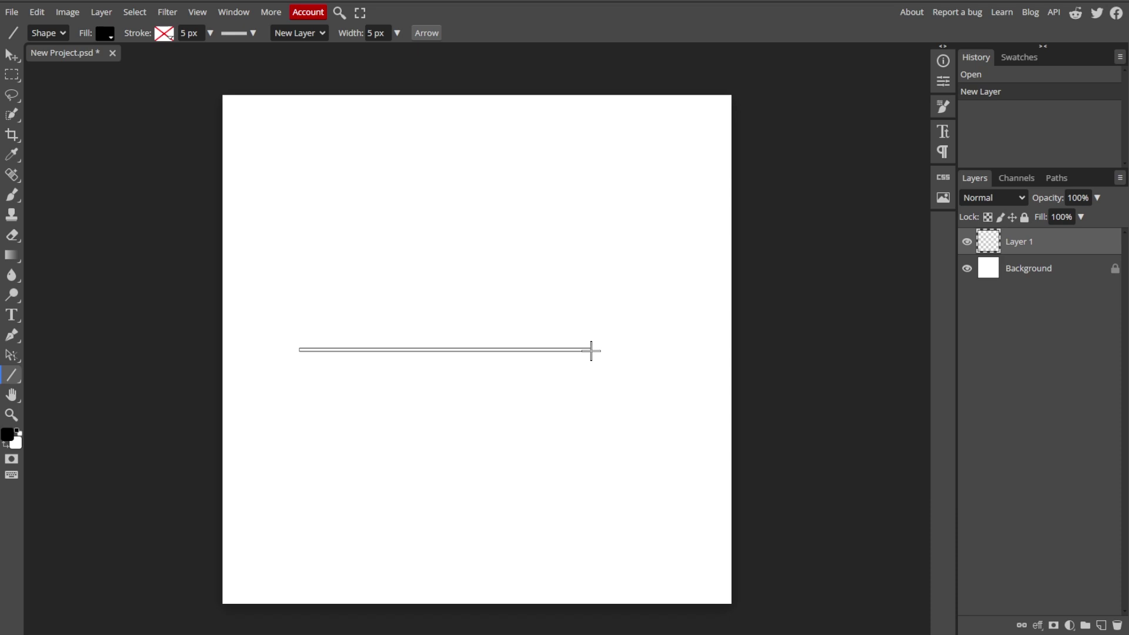
Commit the 5 px horizontal line across the middle of Layer 1
left_click_drag(592, 351, 593, 350)
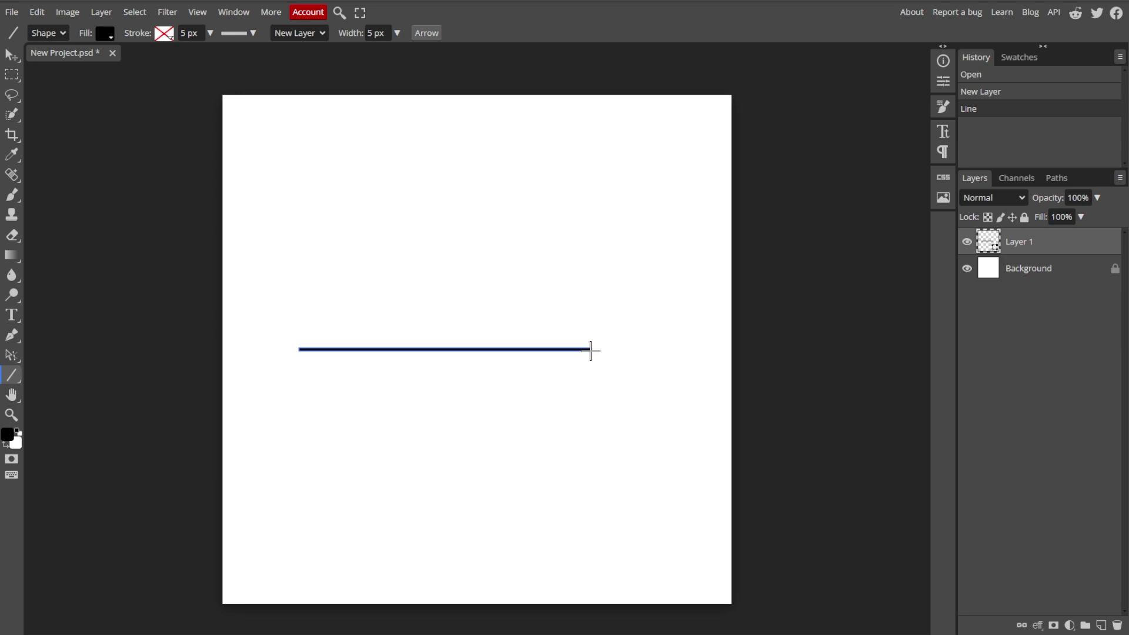
Turn on Start and End arrowheads in the Line tool's Arrow options
left_click(428, 32)
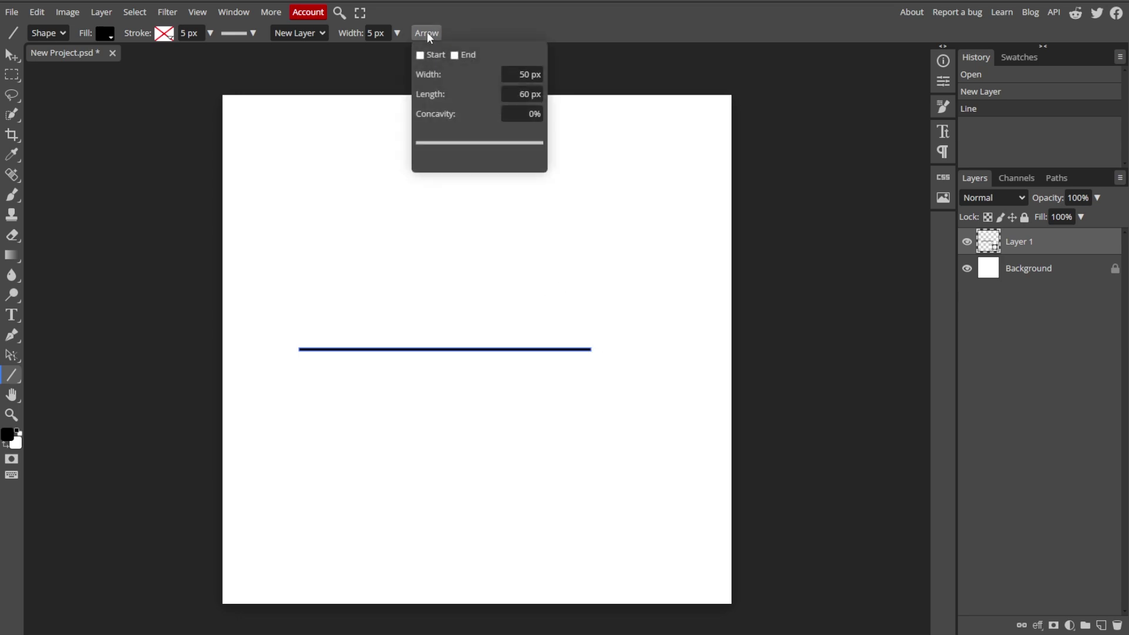
left_click(428, 33)
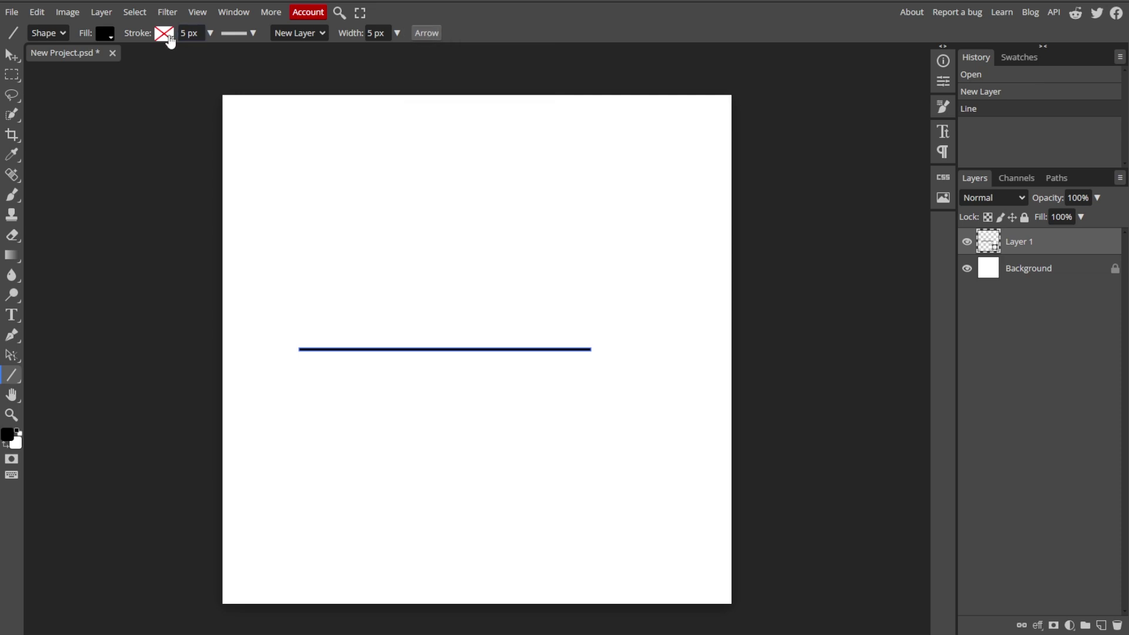
left_click(164, 33)
left_click(427, 32)
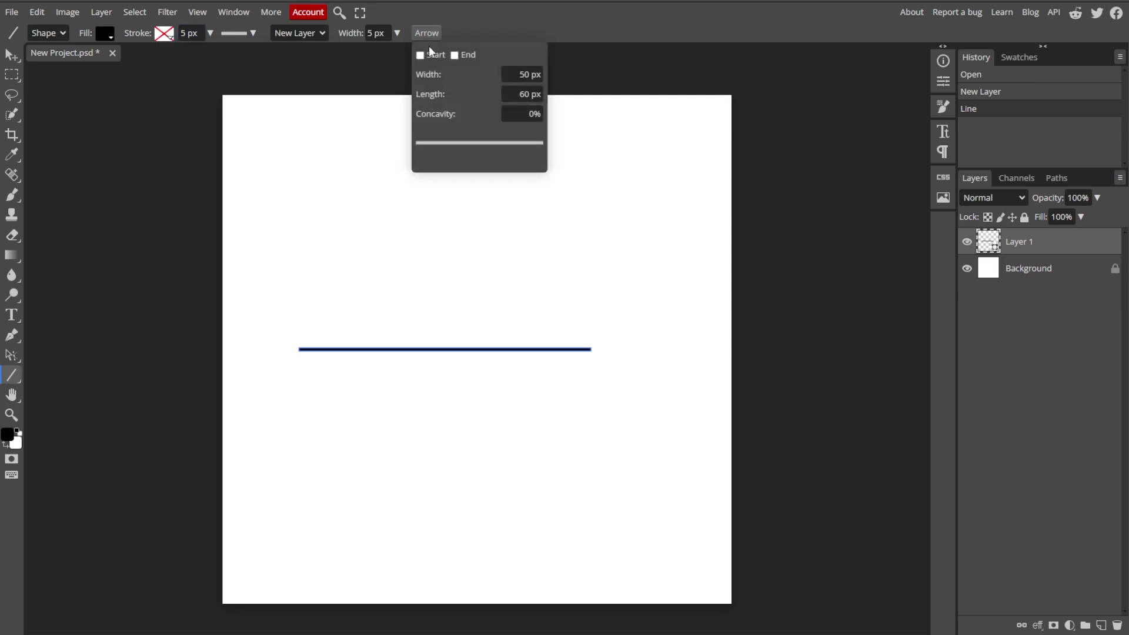
left_click(454, 54)
left_click(420, 55)
left_click(468, 353)
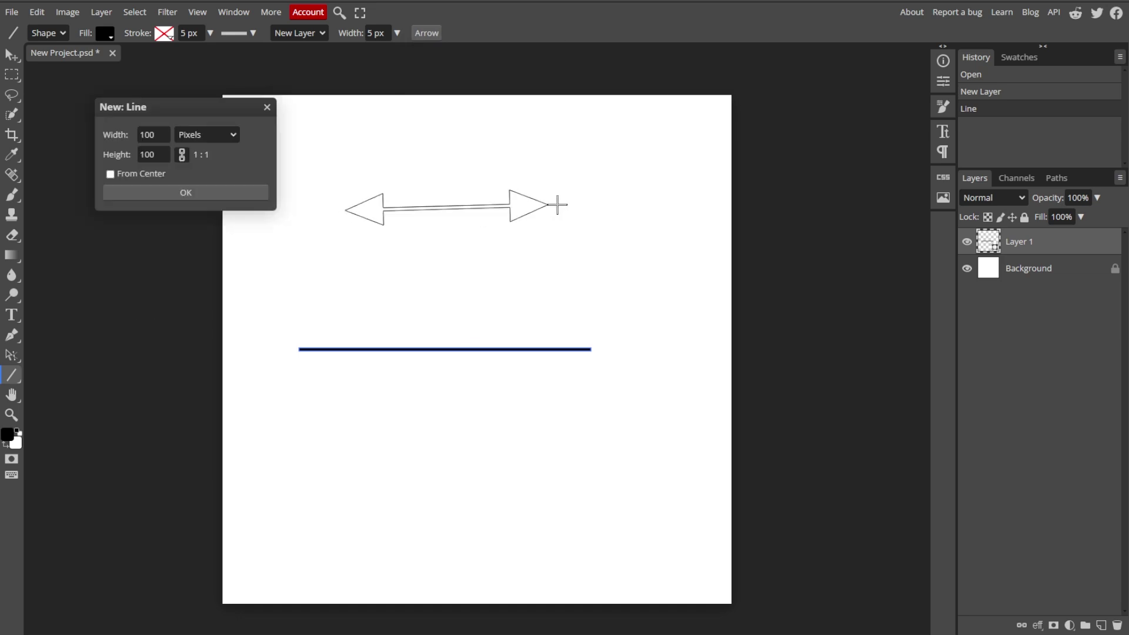
Draw two double-headed arrows above the line and shift the lower one slightly left
left_click_drag(345, 212, 603, 212)
left_click_drag(385, 277, 582, 277)
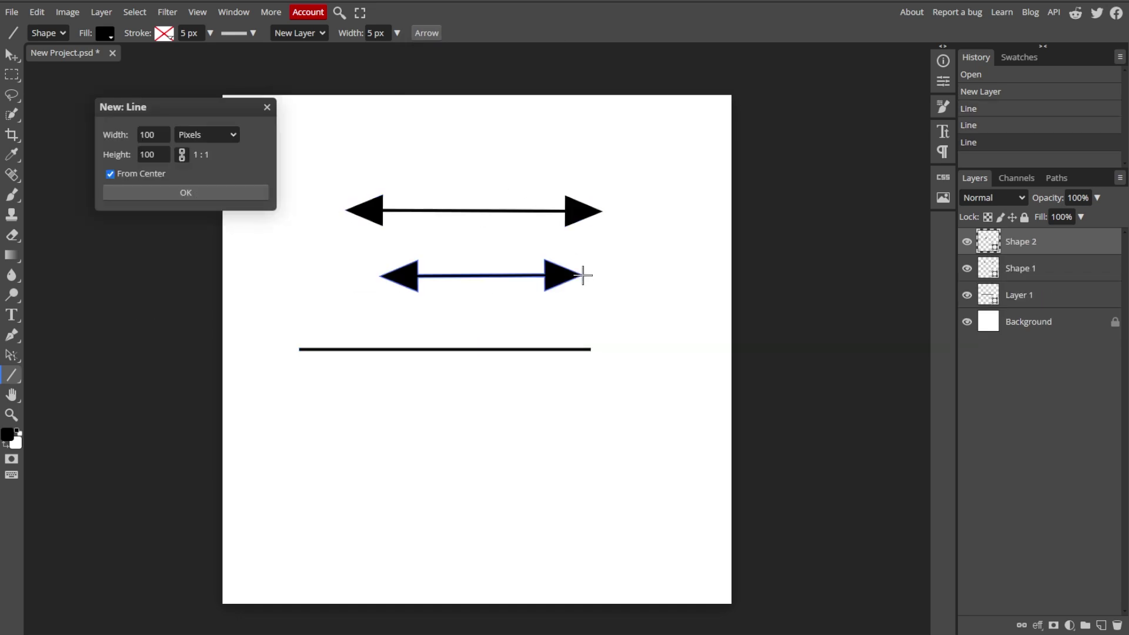
key("Escape")
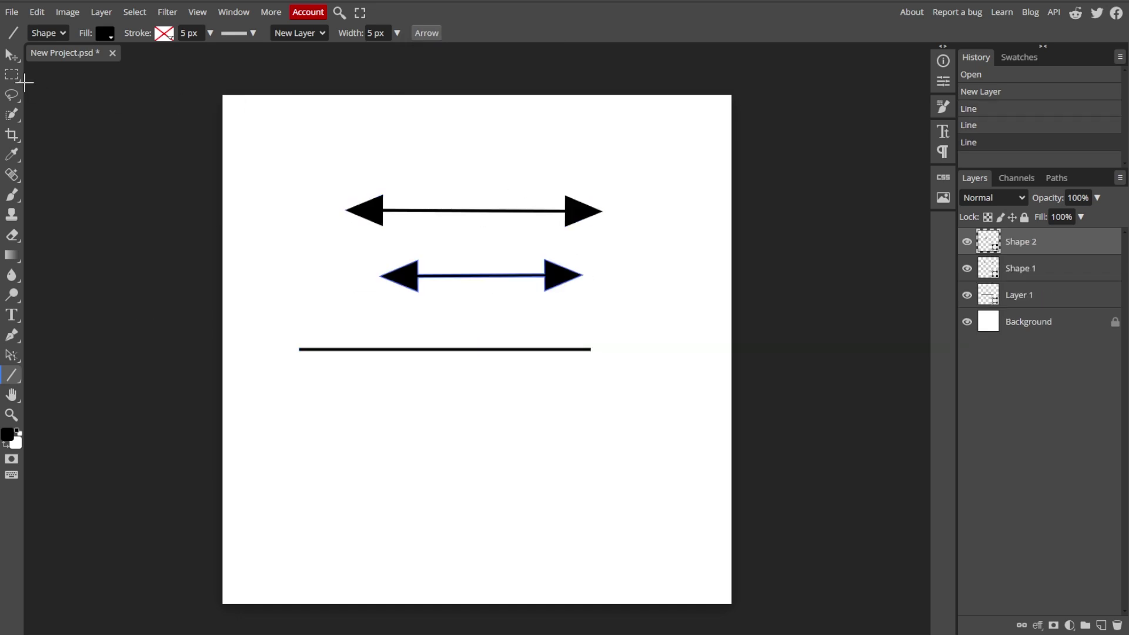
left_click(13, 57)
mouse_move(406, 280)
left_mouse_down()
mouse_move(335, 288)
mouse_move(395, 296)
left_mouse_up()
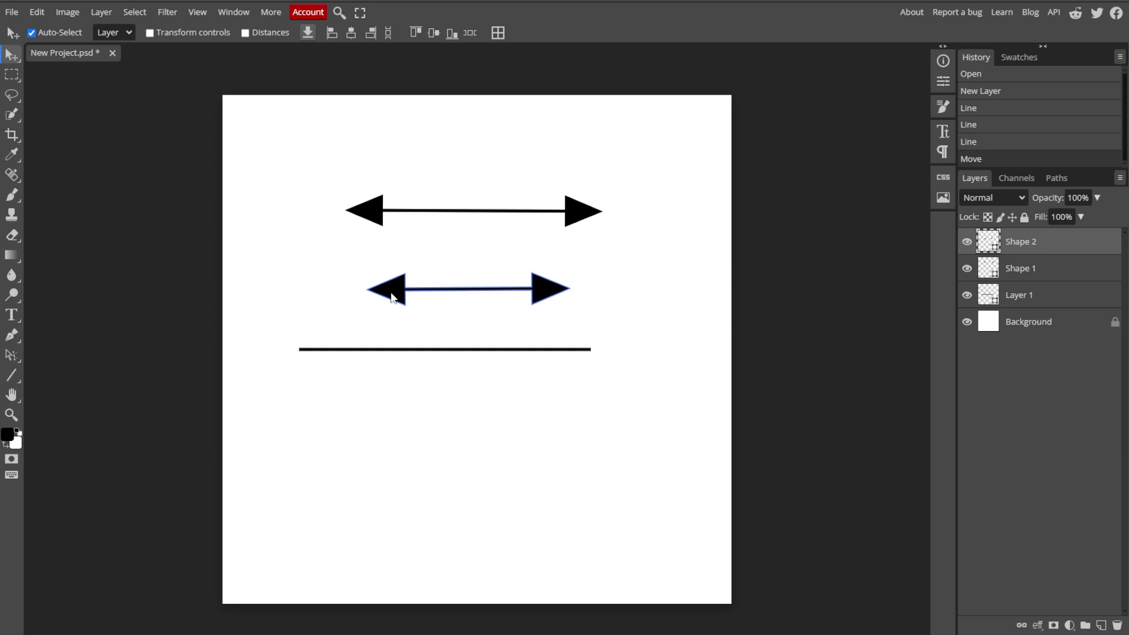
left_click(38, 12)
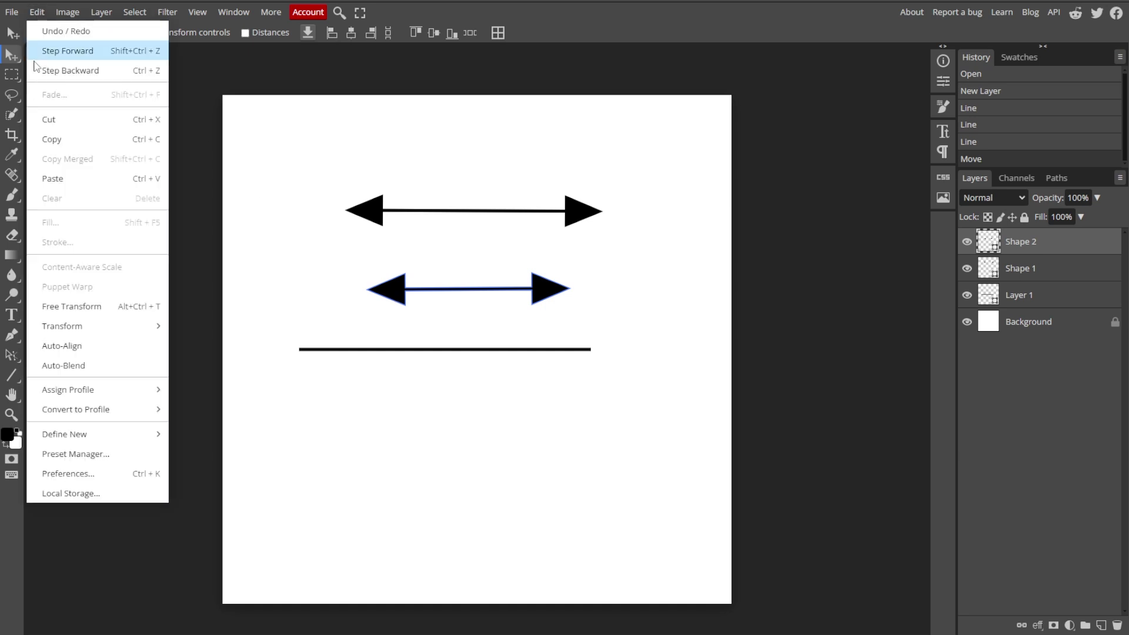
left_click(114, 306)
left_click_drag(367, 274, 457, 247)
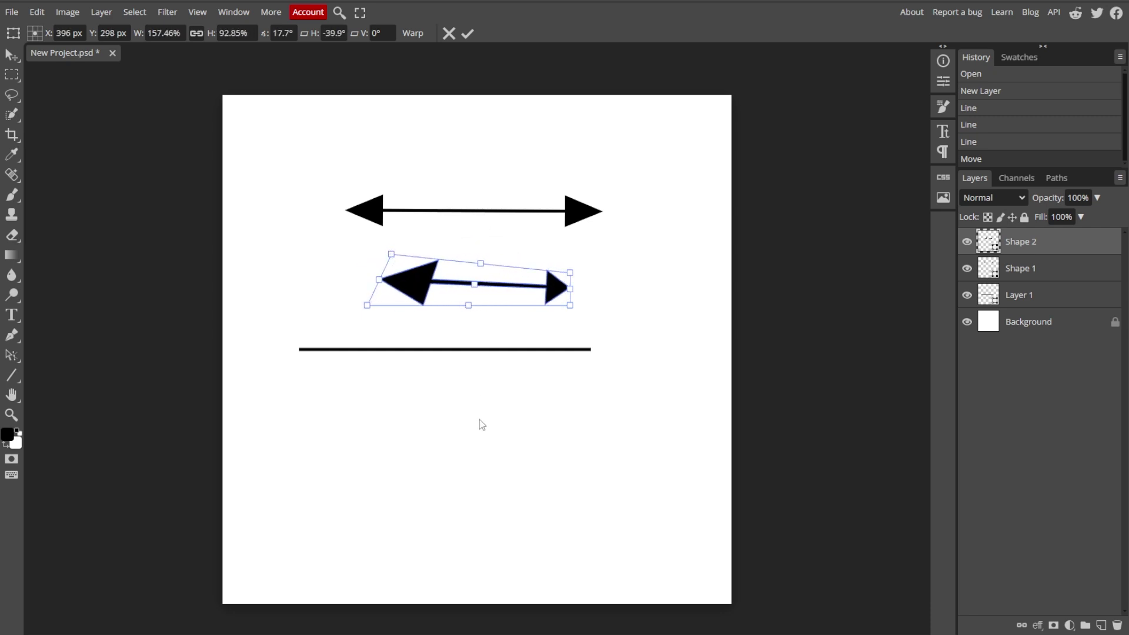
key("Escape")
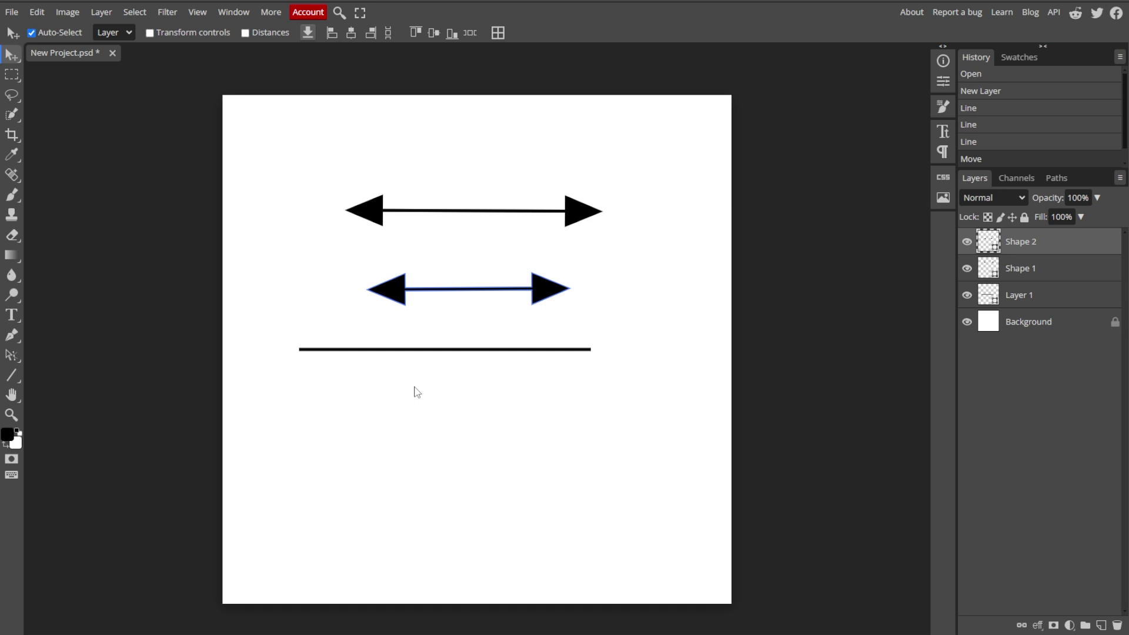
Choose the standard Pen tool and place the arrow's first tail point
key("p")
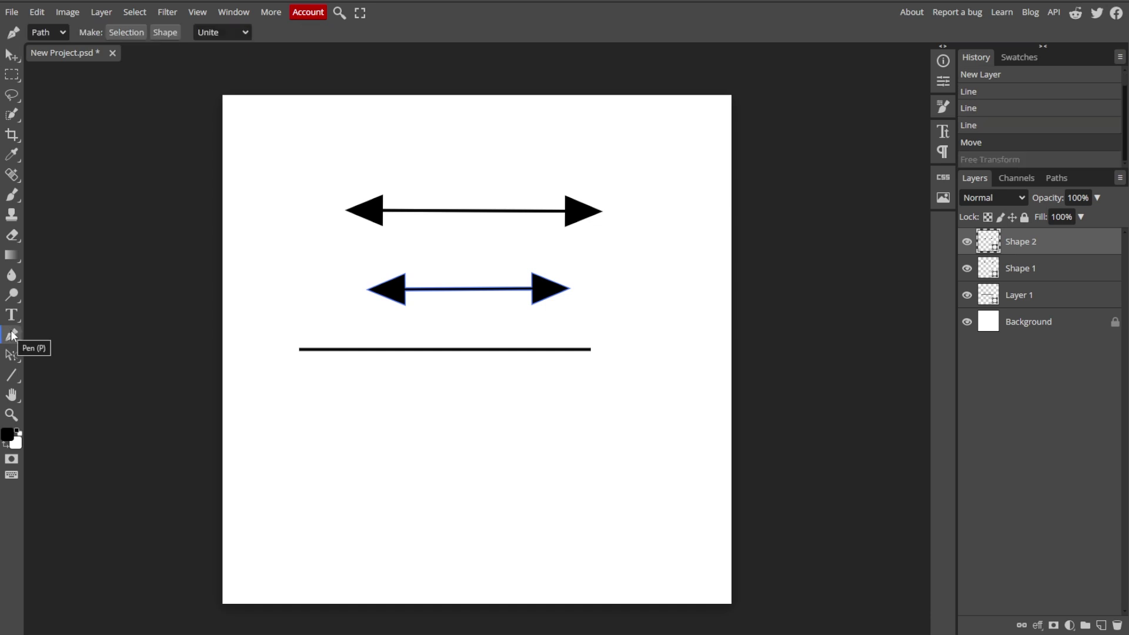
right_click(13, 335)
left_click(54, 336)
left_click(329, 462)
left_click_drag(540, 442, 583, 460)
key("ctrl+z")
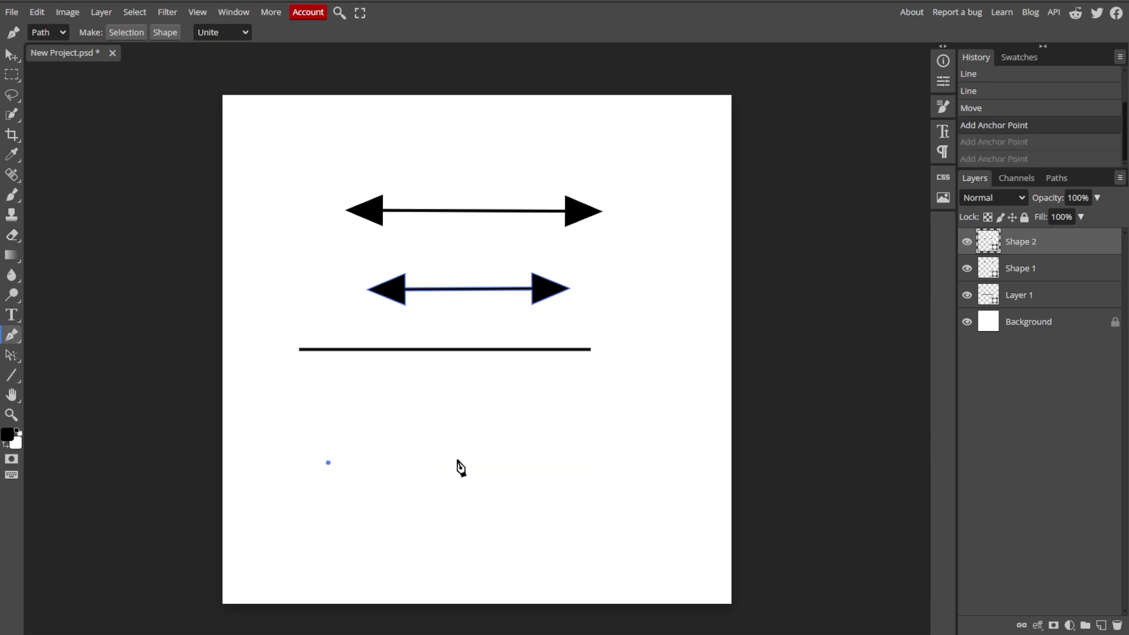
Add the shaft and triangular arrowhead anchors, closing the path at the tail
left_click(468, 462)
left_click(466, 437)
left_click(512, 470)
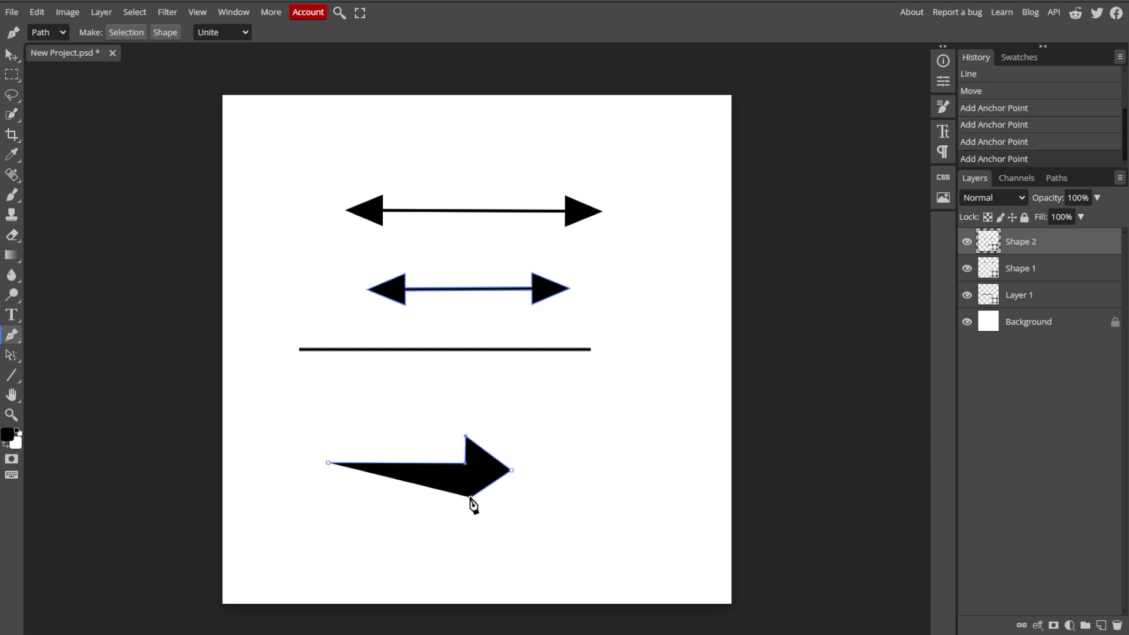
left_click(469, 479)
left_click(471, 498)
left_click(330, 464)
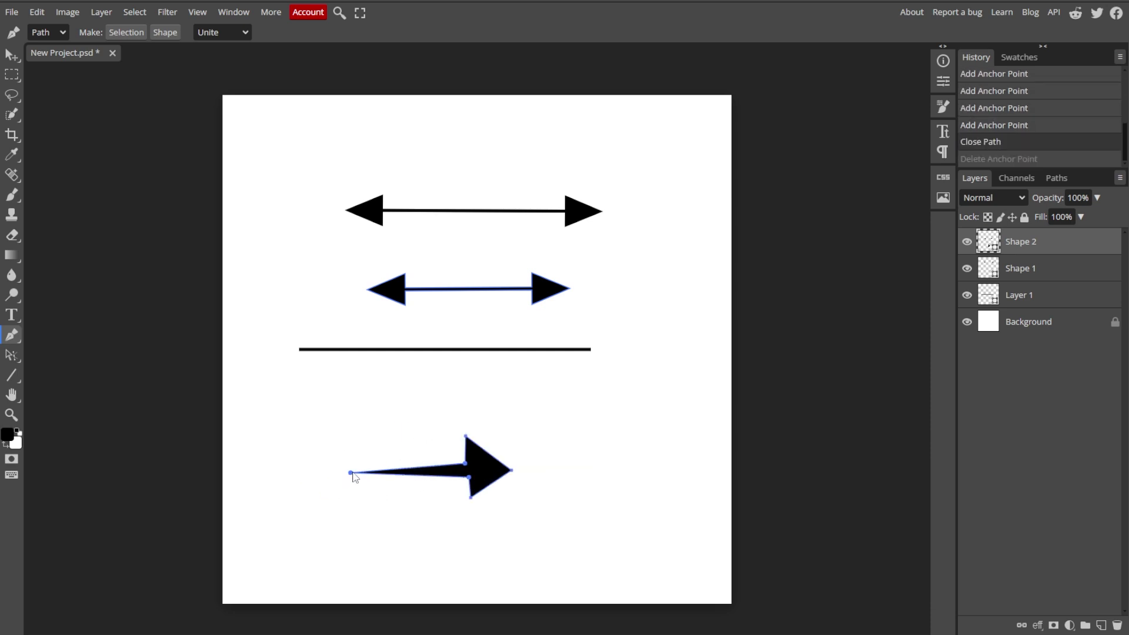
Refine the arrow by pulling the tail left and adjusting the arrowhead anchors
left_click_drag(331, 465, 304, 470)
scroll(545, 492, "up", 3)
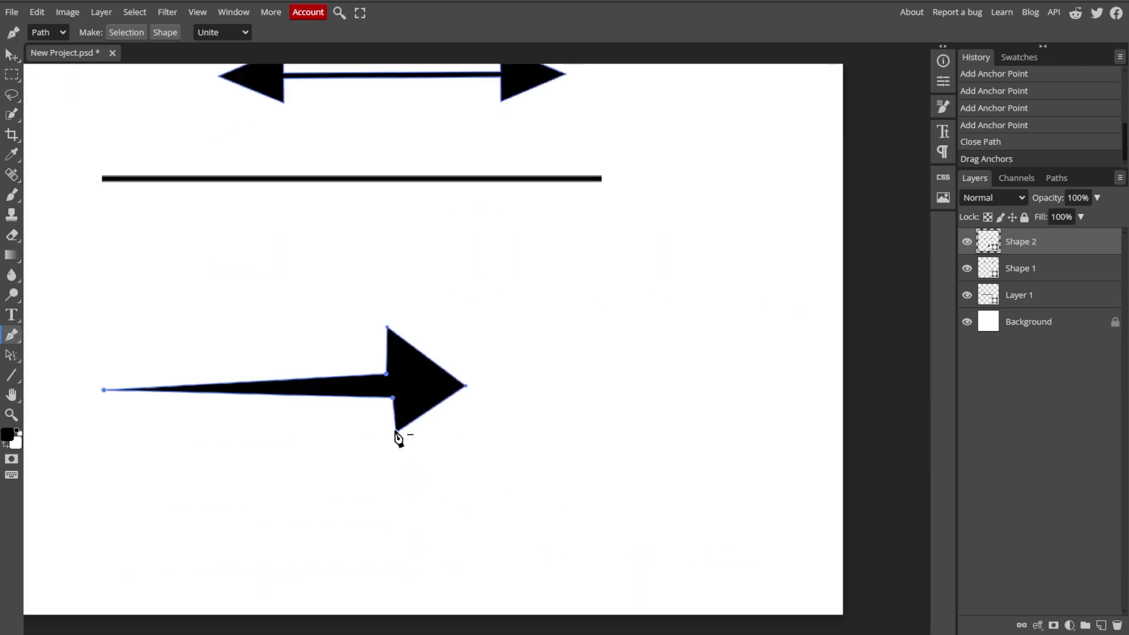
left_click_drag(389, 406, 393, 437)
left_click_drag(388, 331, 390, 328)
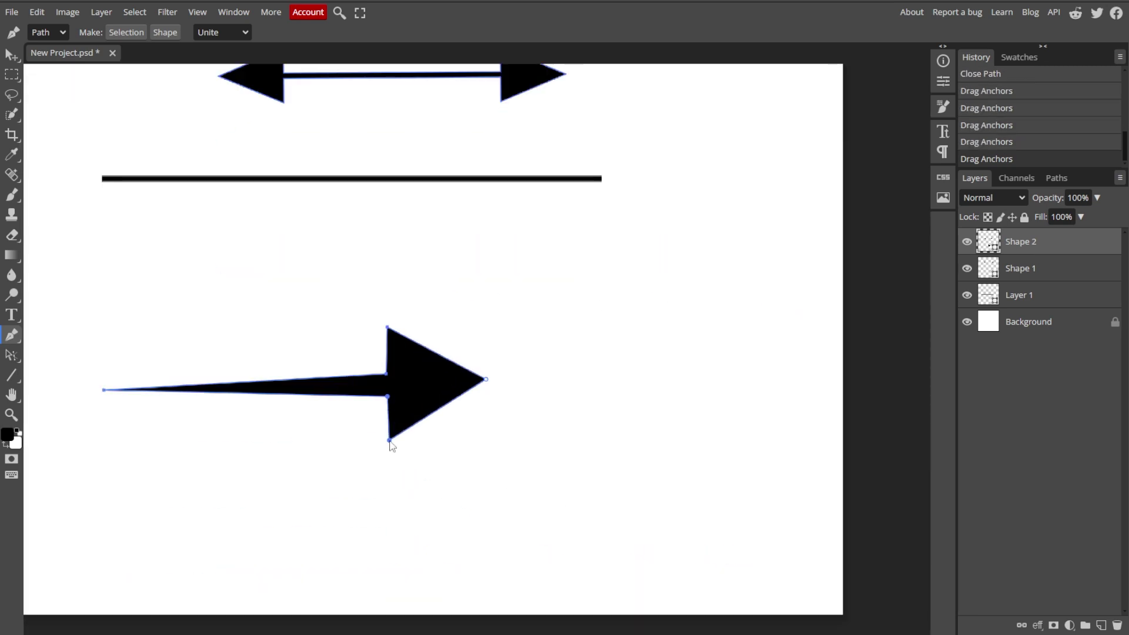
left_click_drag(393, 438, 394, 439)
key("Return")
key("ctrl+0")
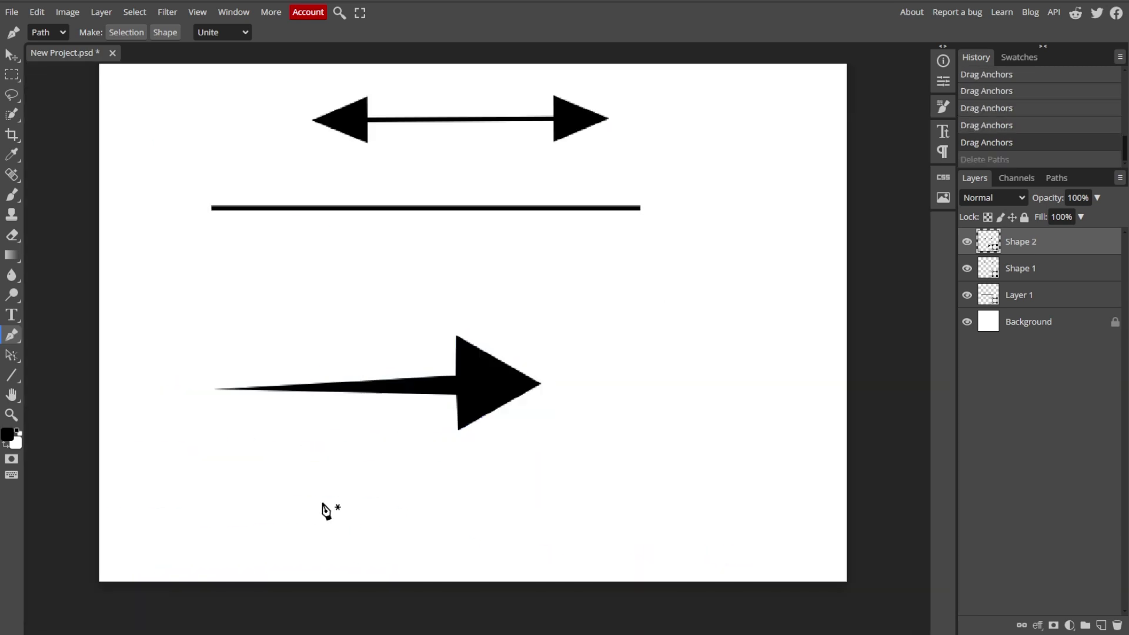
left_click(12, 13)
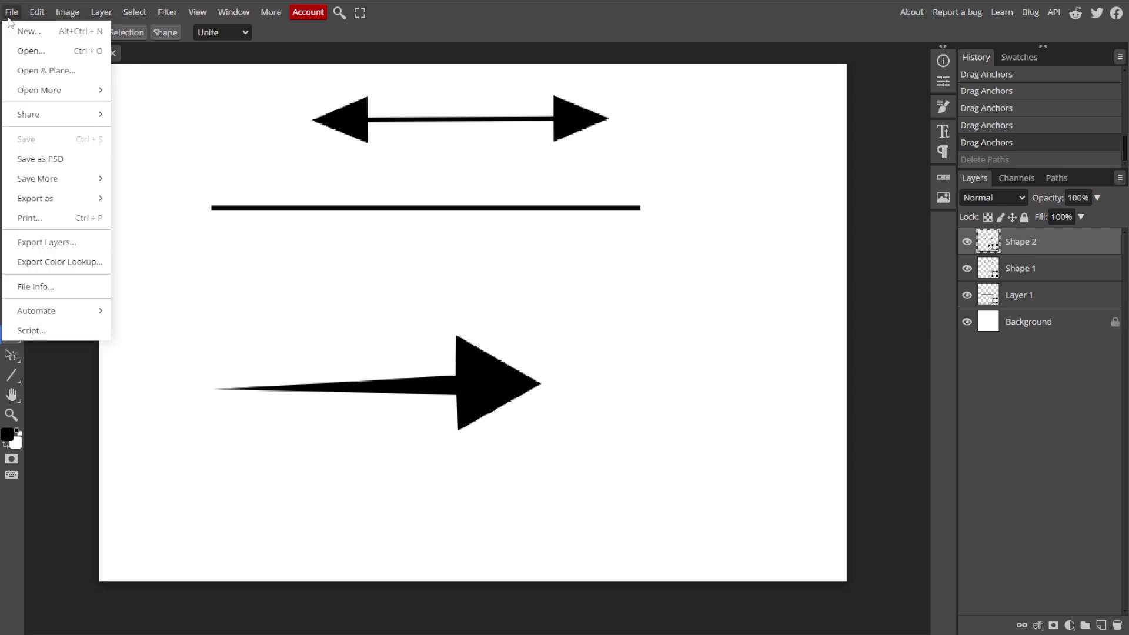
mouse_move(35, 198)
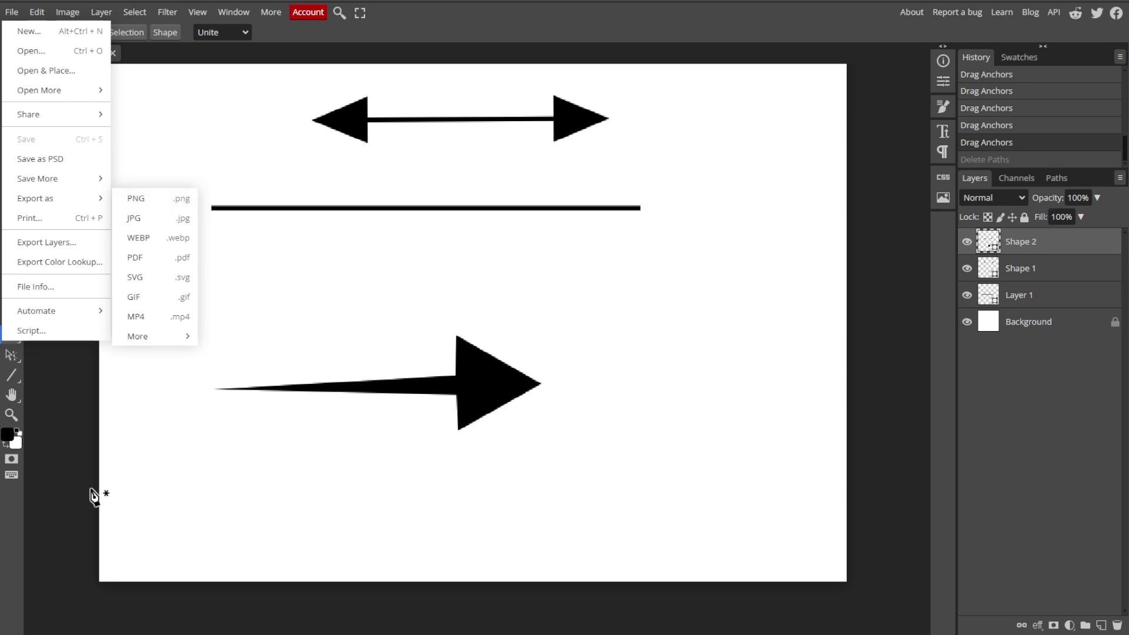
left_click(22, 529)
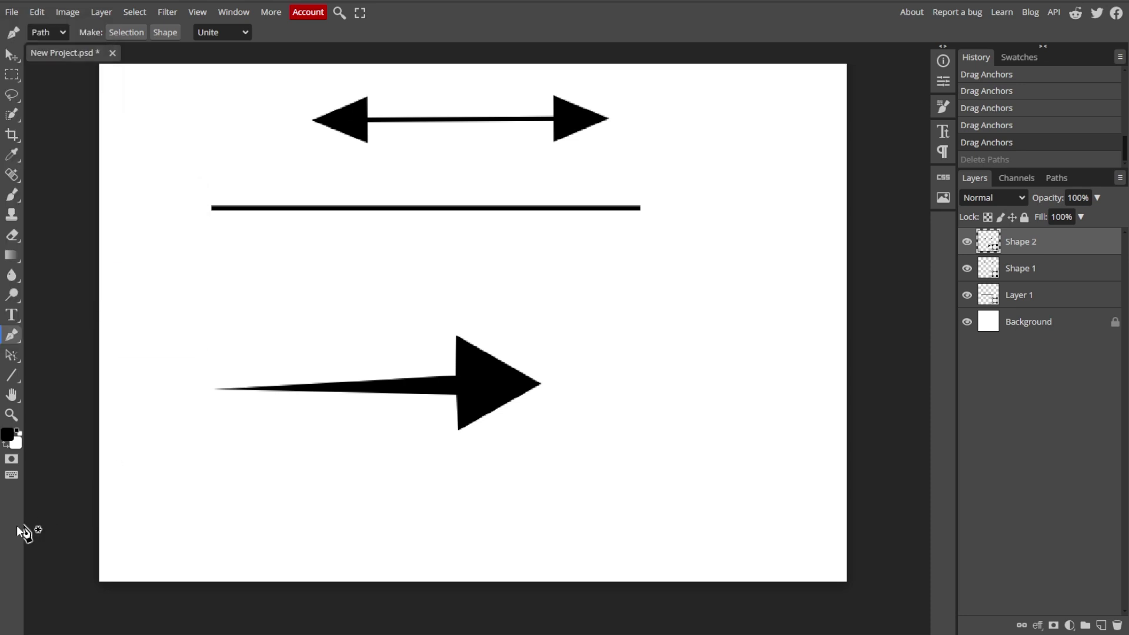